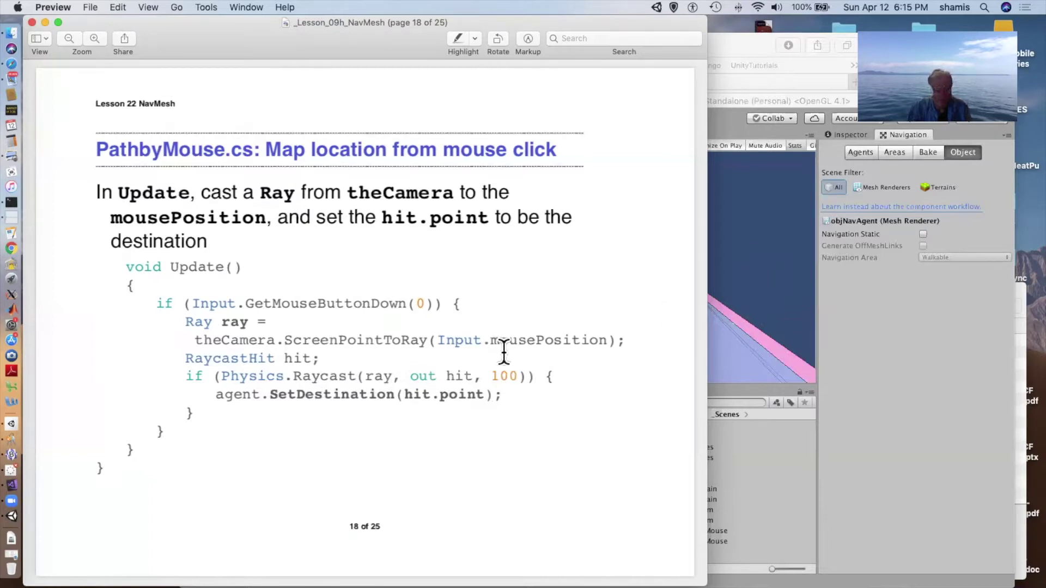
- Advance the lesson PDF to Static and Dynamic Obstacles, and in Unity focus the scene view on Cube 1 and obNavObstacle
key("Down")
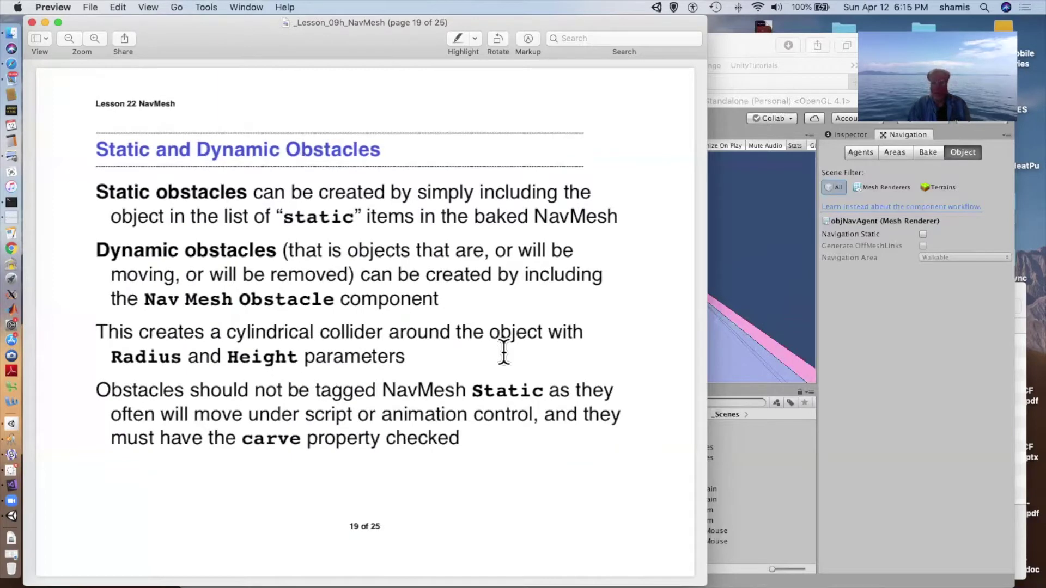
left_click(742, 247)
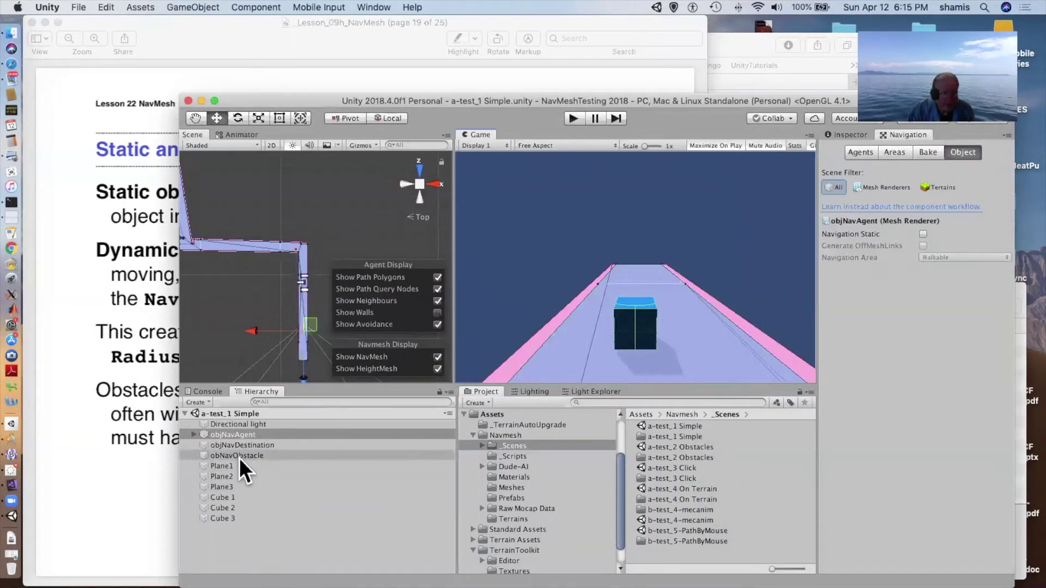
left_click(226, 497)
double_click(226, 497)
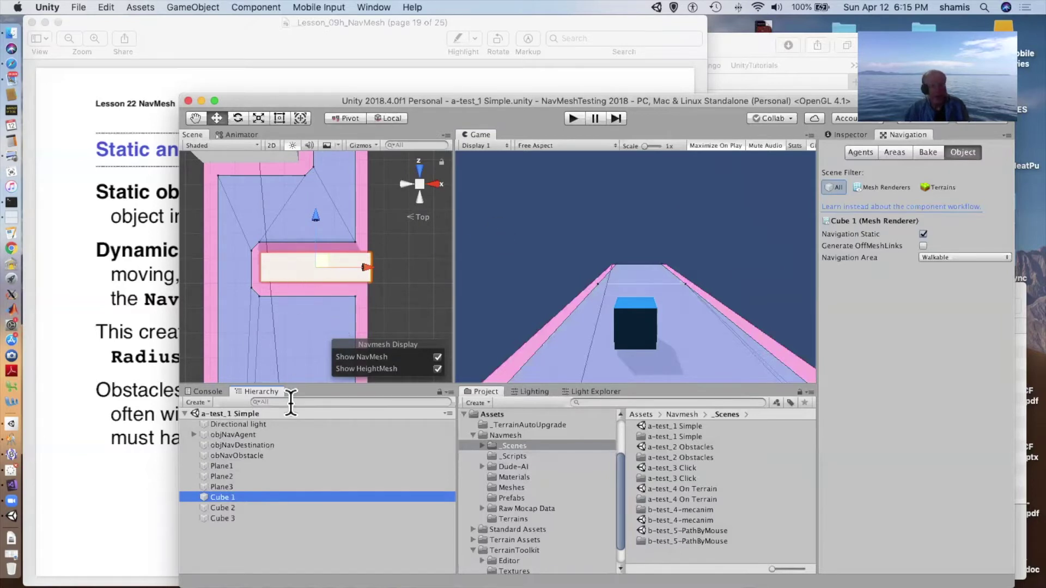
double_click(249, 456)
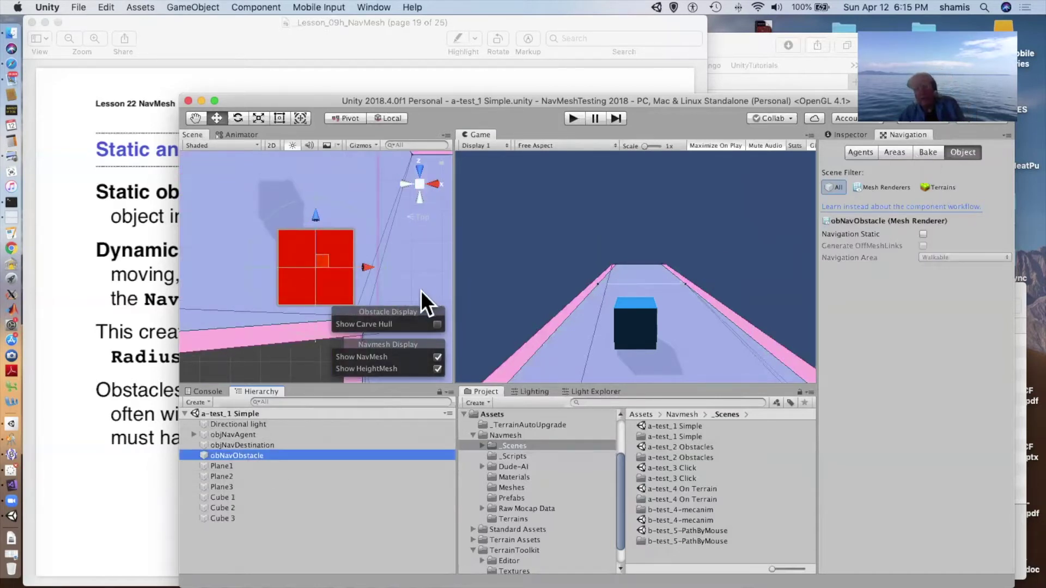
- Open the a-test_2 Obstacles scene and inspect the Obstacle object's Nav Mesh Obstacle component, including its Carve option
double_click(677, 447)
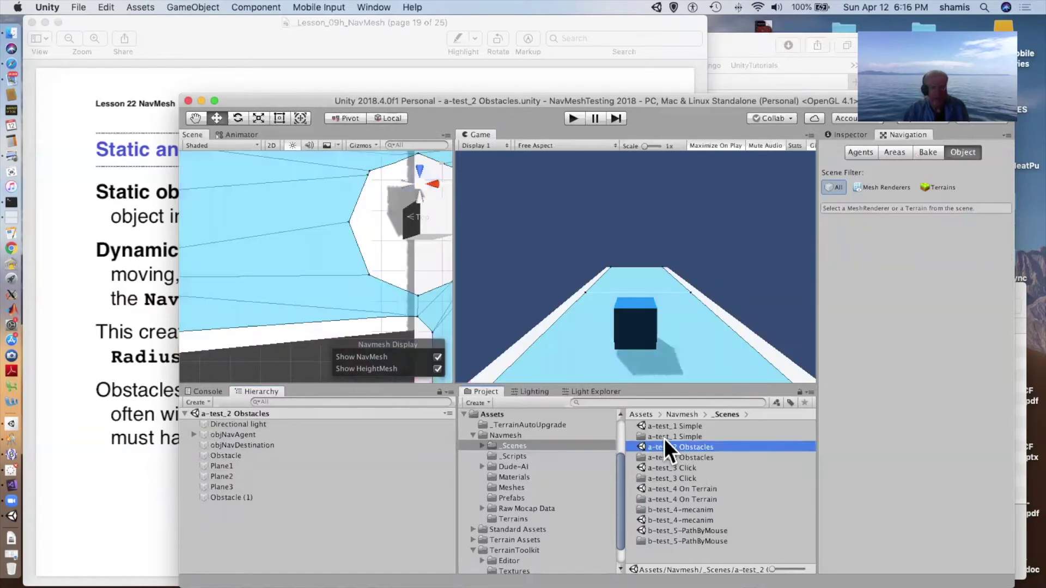
left_click(240, 445)
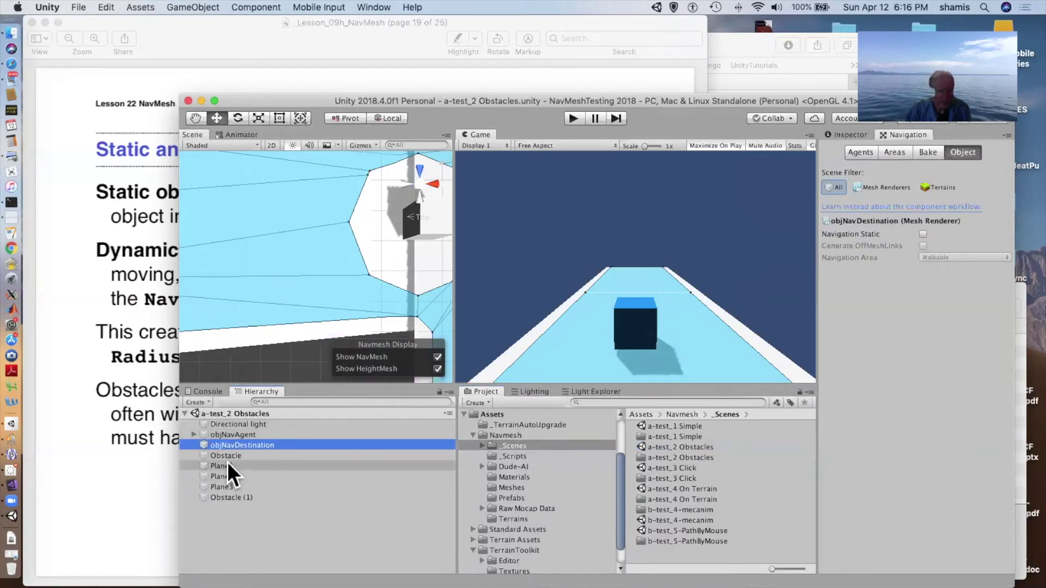
double_click(229, 456)
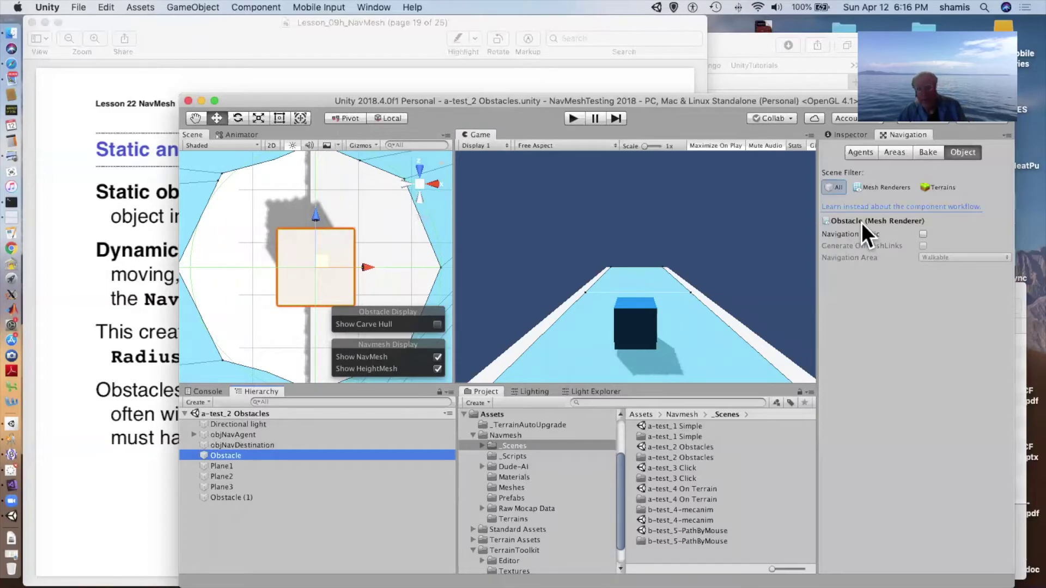
left_click(849, 131)
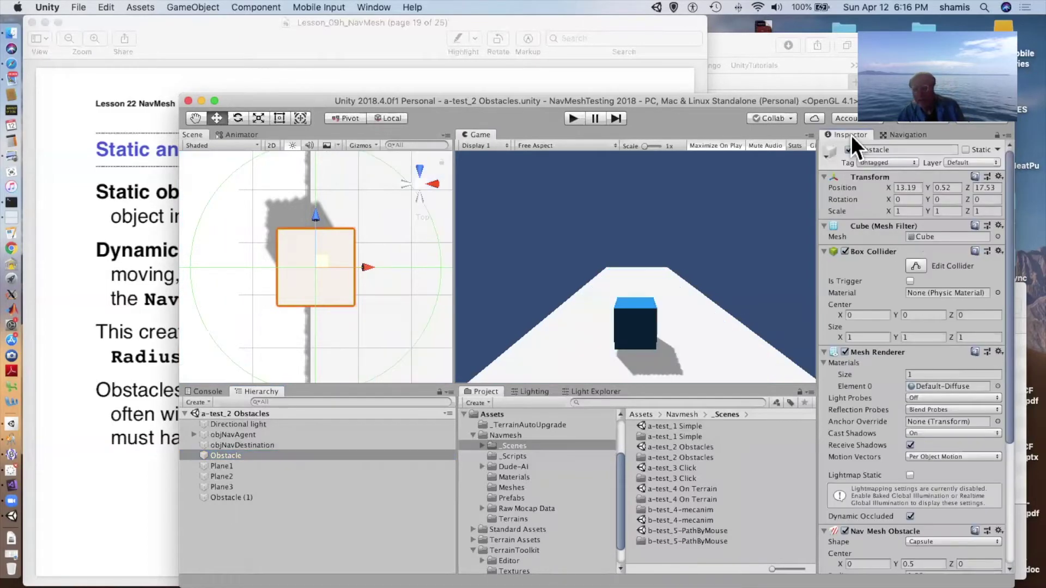
scroll(923, 429, "down", 6)
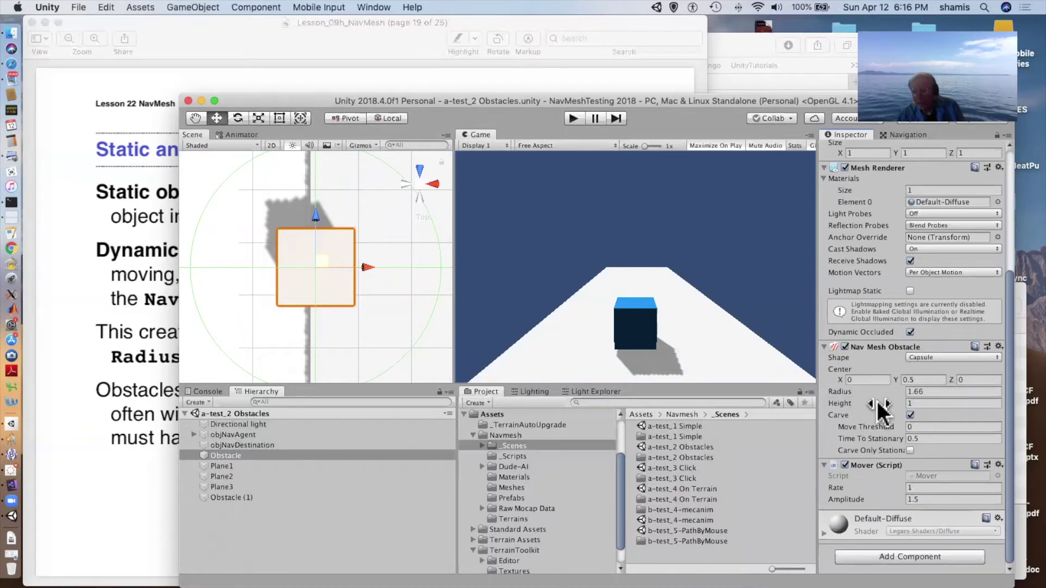
left_click(909, 414)
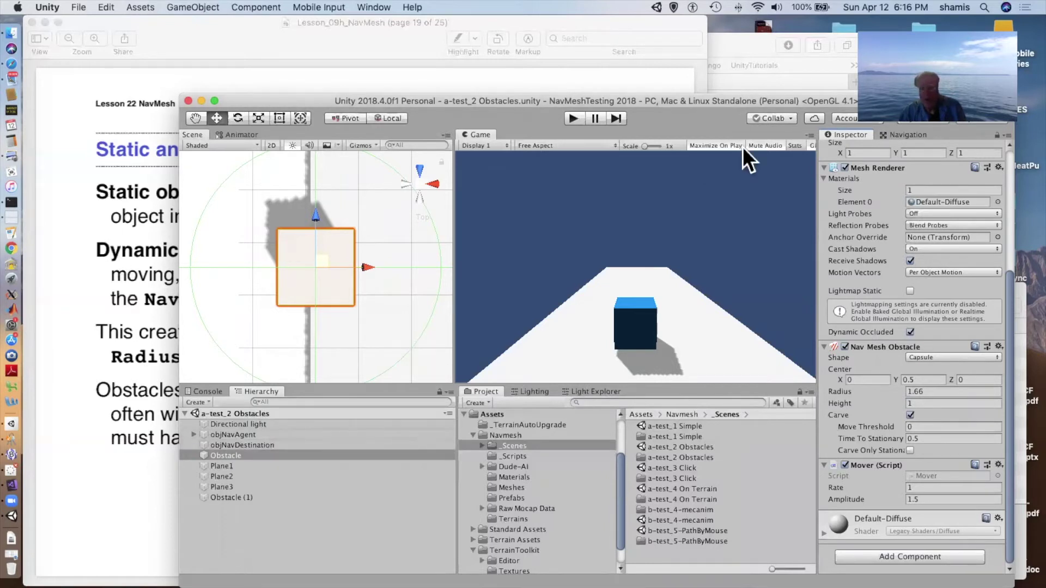
- Compare the Obstacle object's Navigation Static setting with its Nav Mesh Obstacle component settings
left_click(916, 134)
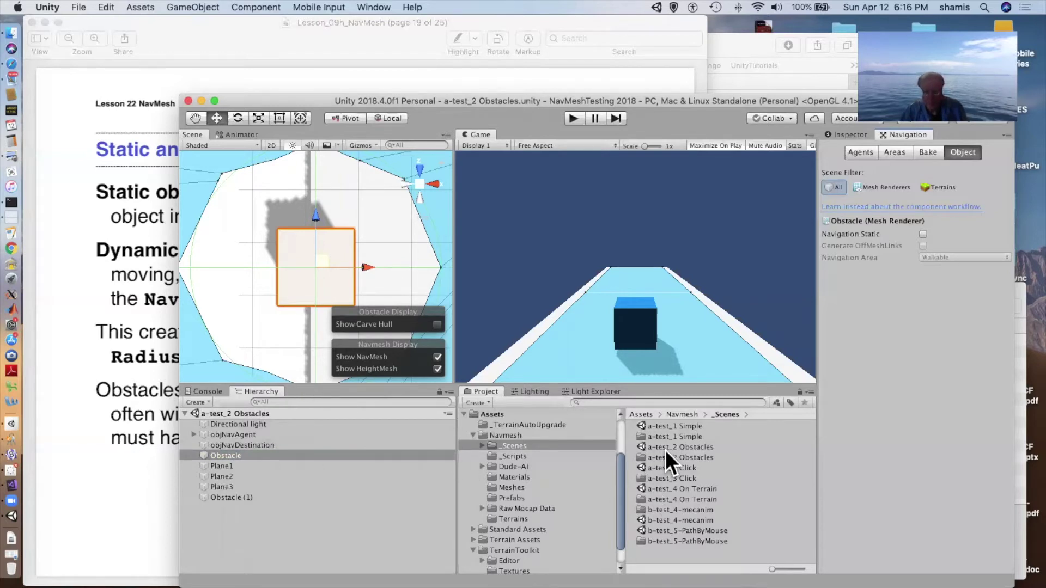
left_click(239, 456)
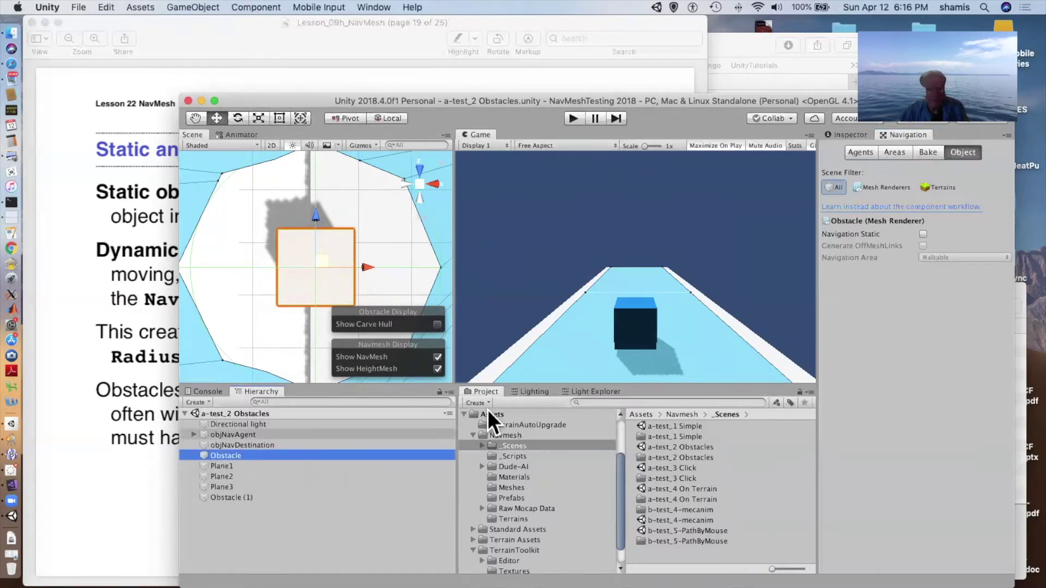
left_click(852, 135)
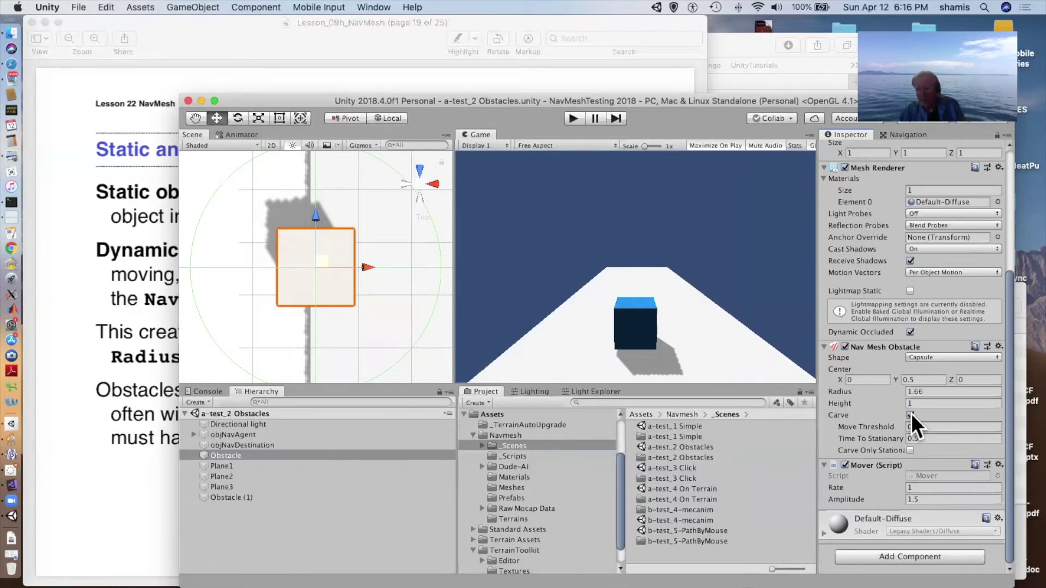
- Display the navmesh around the Obstacle and play-test the a-test_2 Obstacles scene, stopping playback at the end
left_click(905, 133)
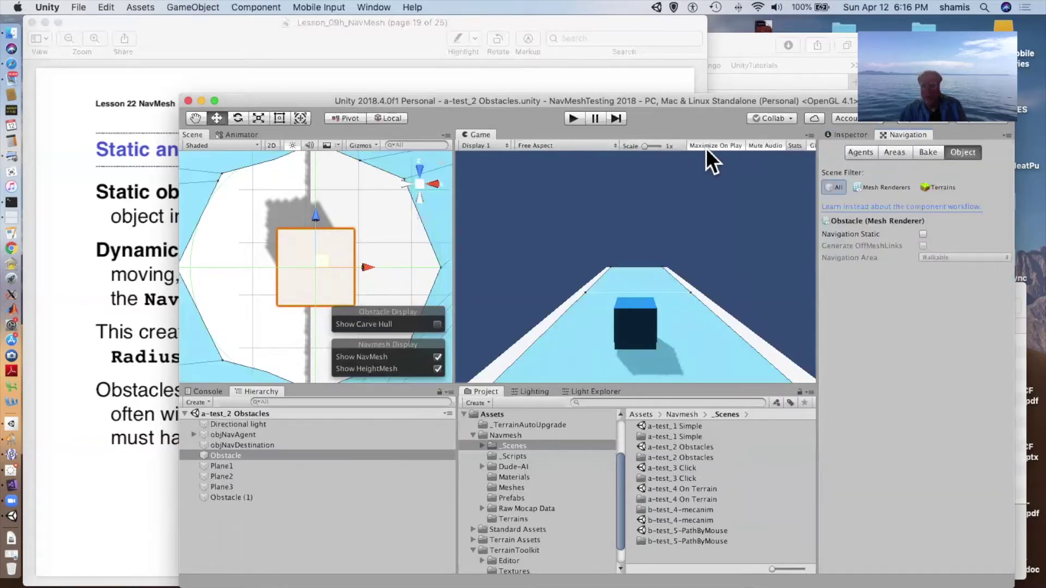
scroll(388, 217, "down", 5)
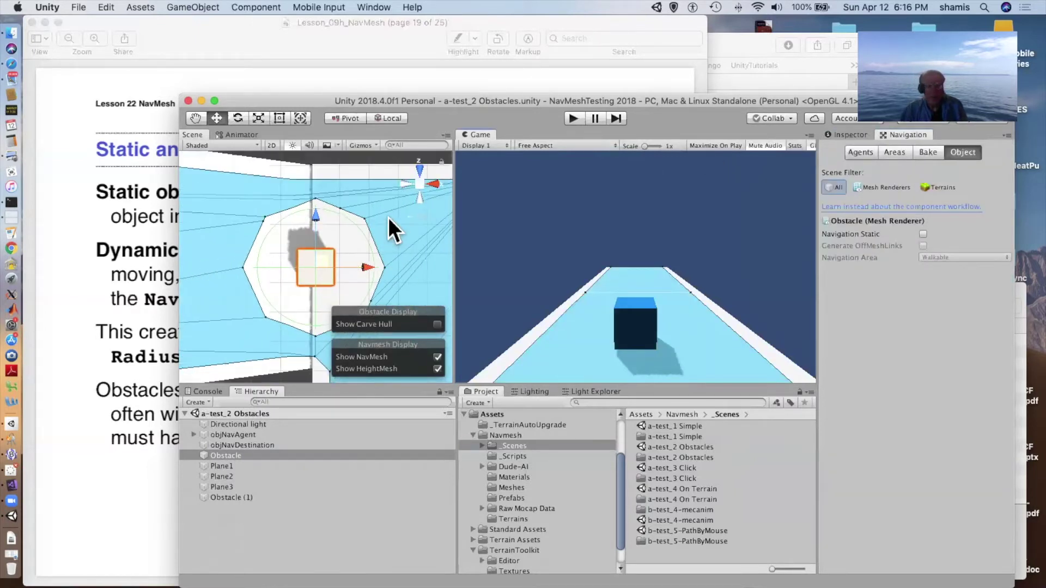
scroll(392, 222, "down", 2)
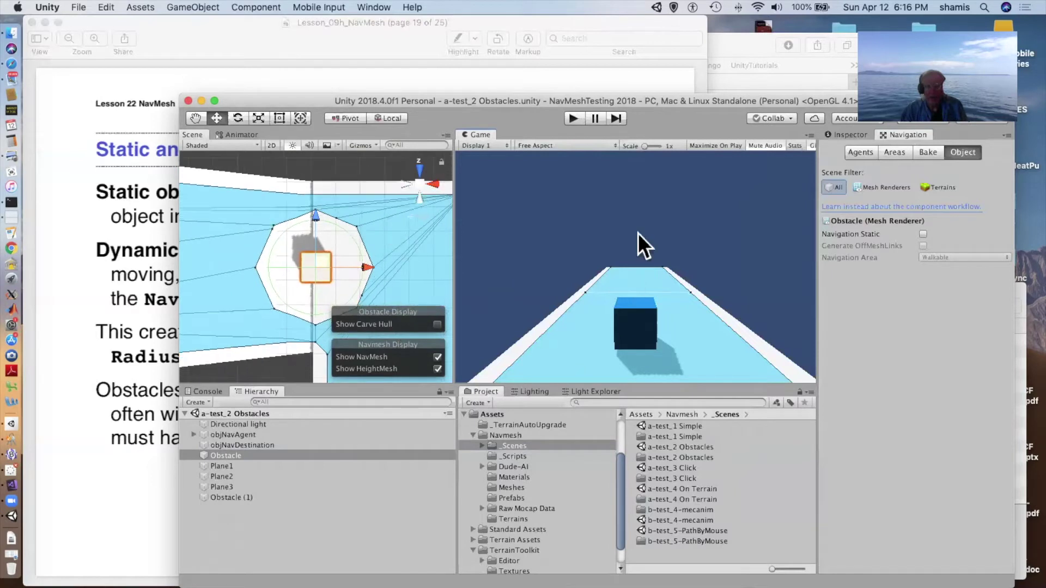
left_click(573, 118)
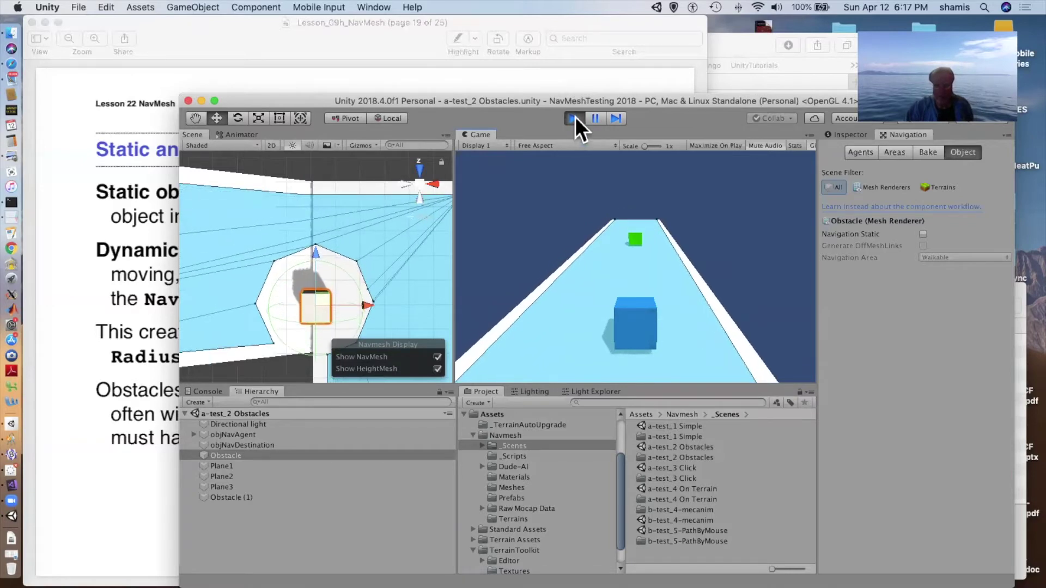
left_click(574, 118)
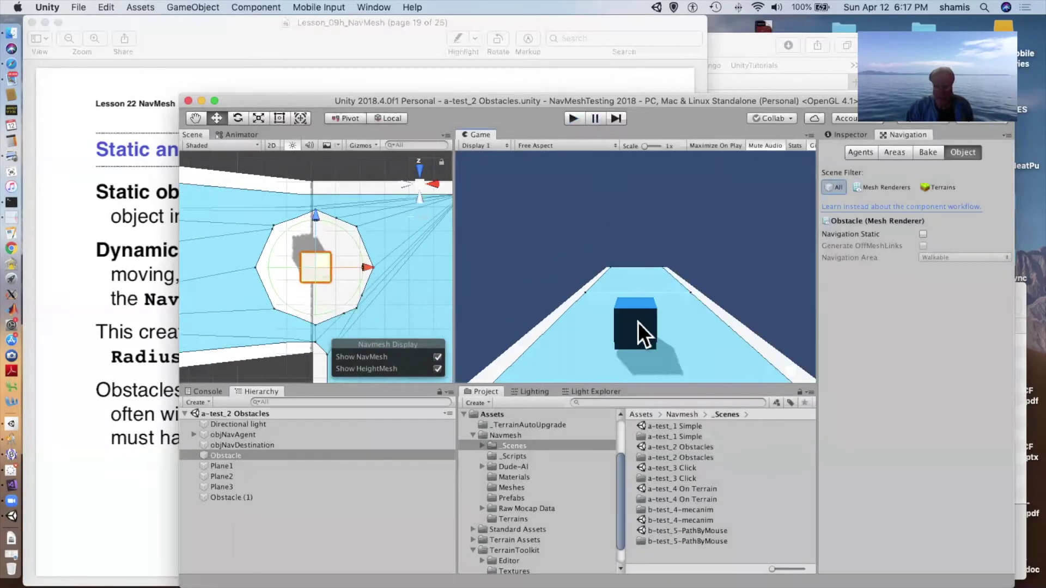
- Open the a-test_3 Click scene and play-test it, sending the agent to the upper-right room and the lower-left room
double_click(662, 468)
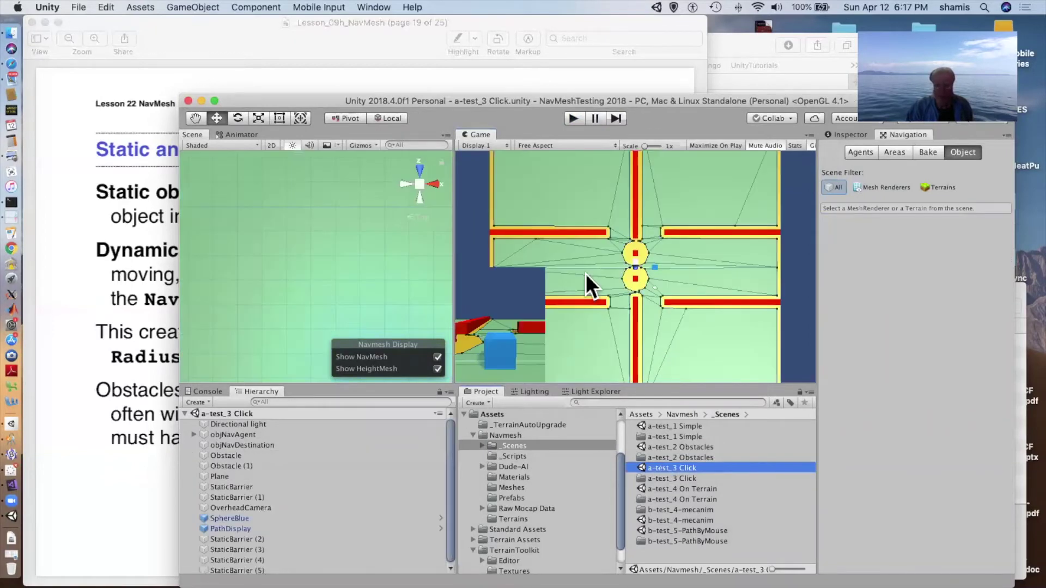
left_click(573, 118)
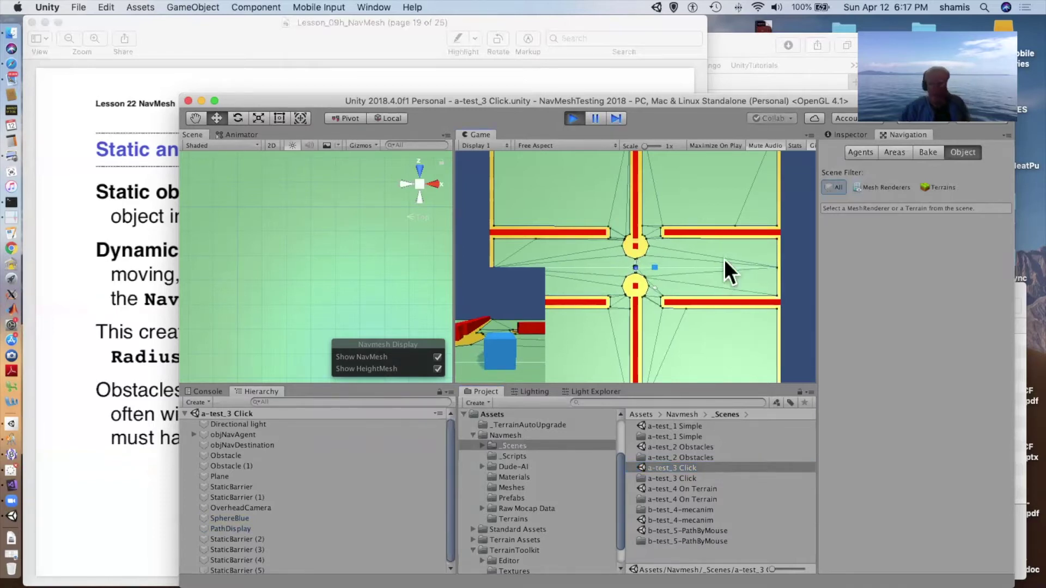
left_click(723, 172)
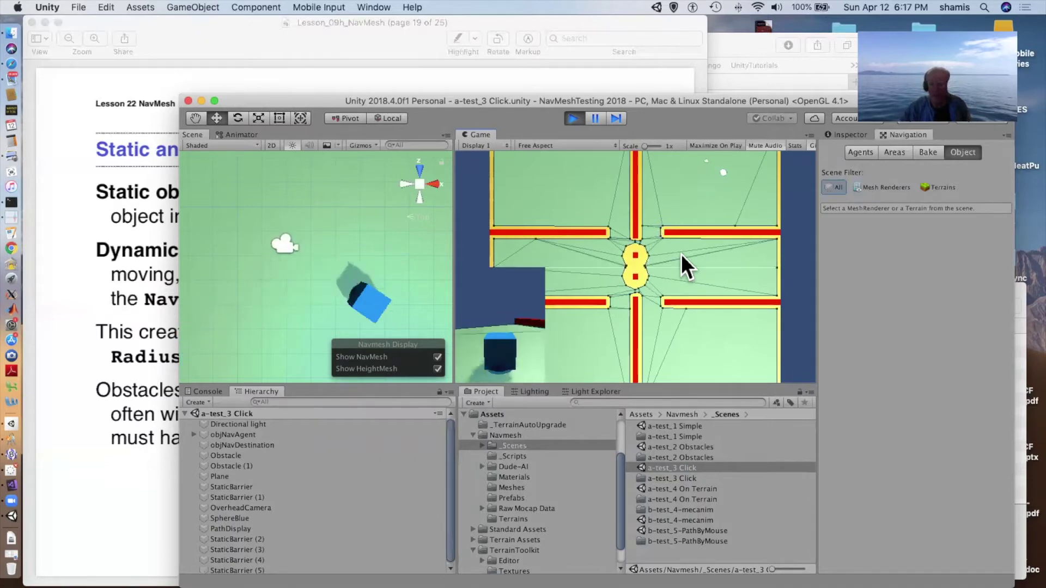
left_click(568, 352)
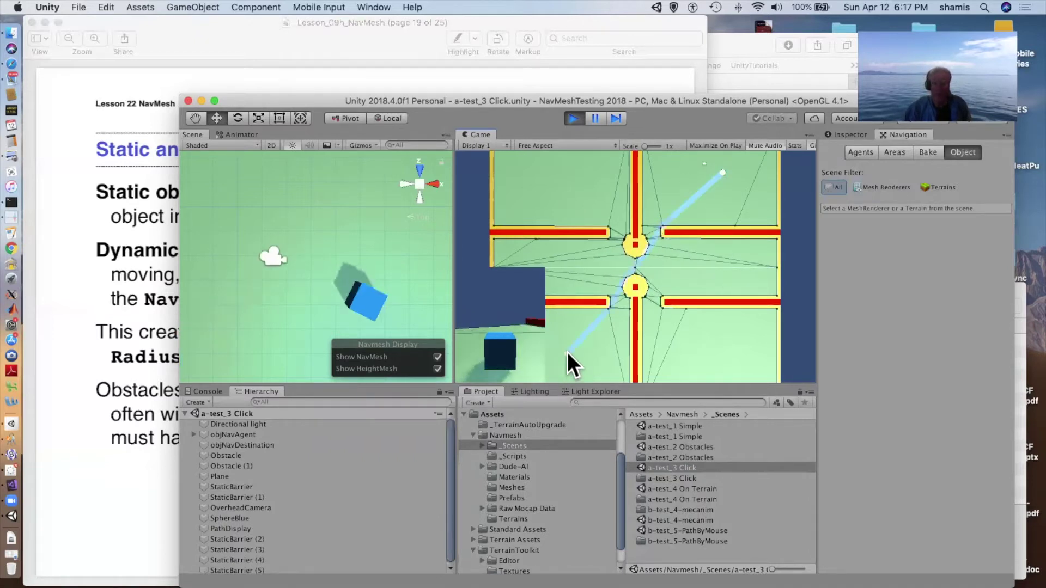
left_click(568, 352)
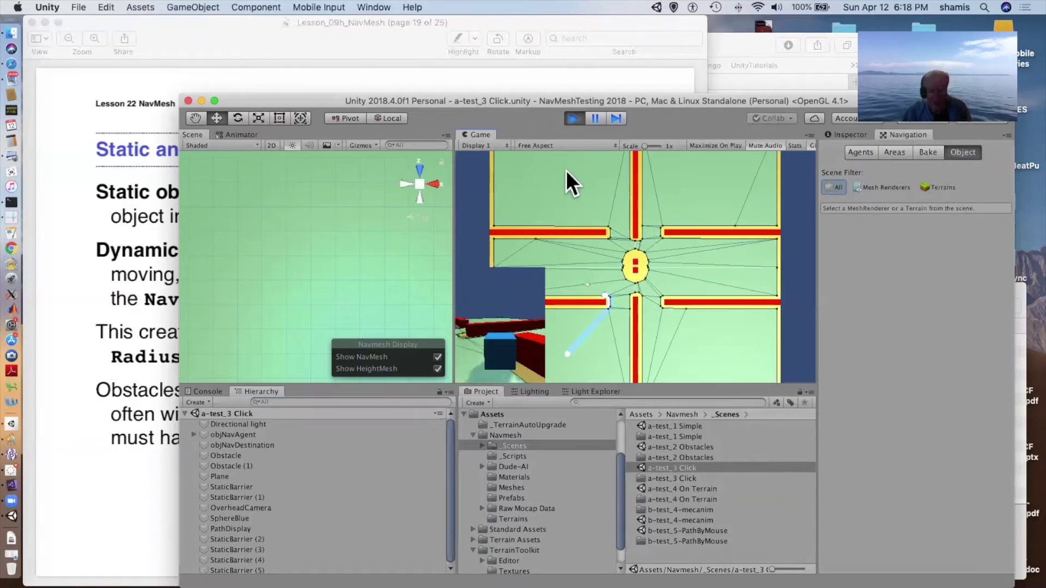
left_click(574, 118)
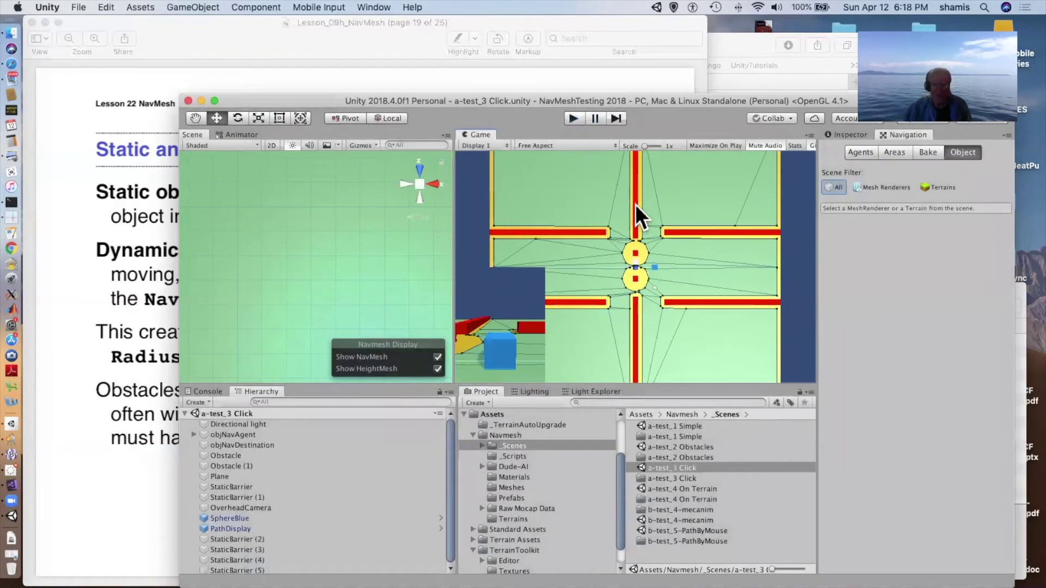
- Return to the lesson PDF in Preview and advance to the NavMeshAgent with ChasingAI page
left_click(122, 380)
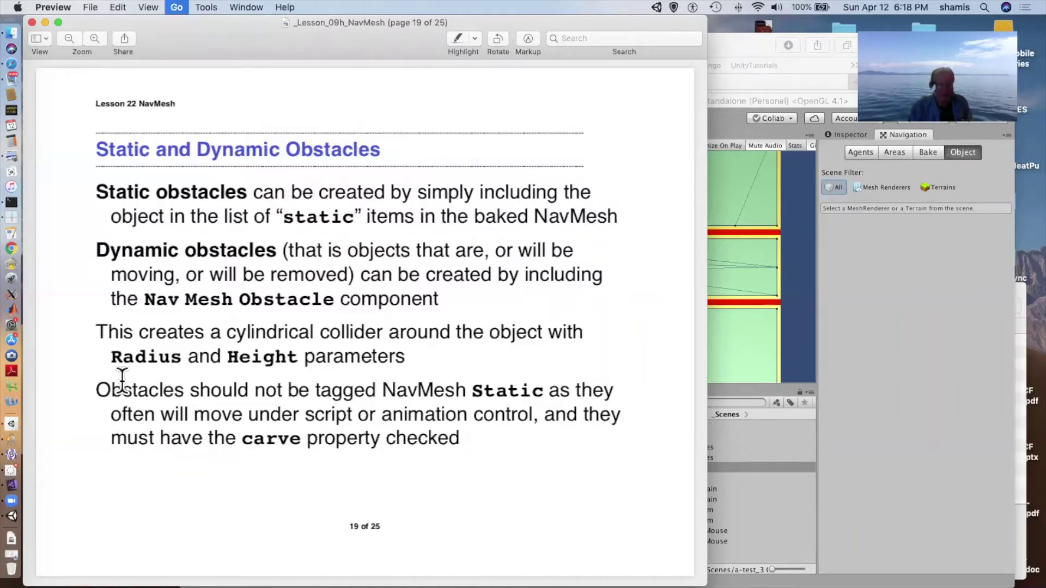
key("Right")
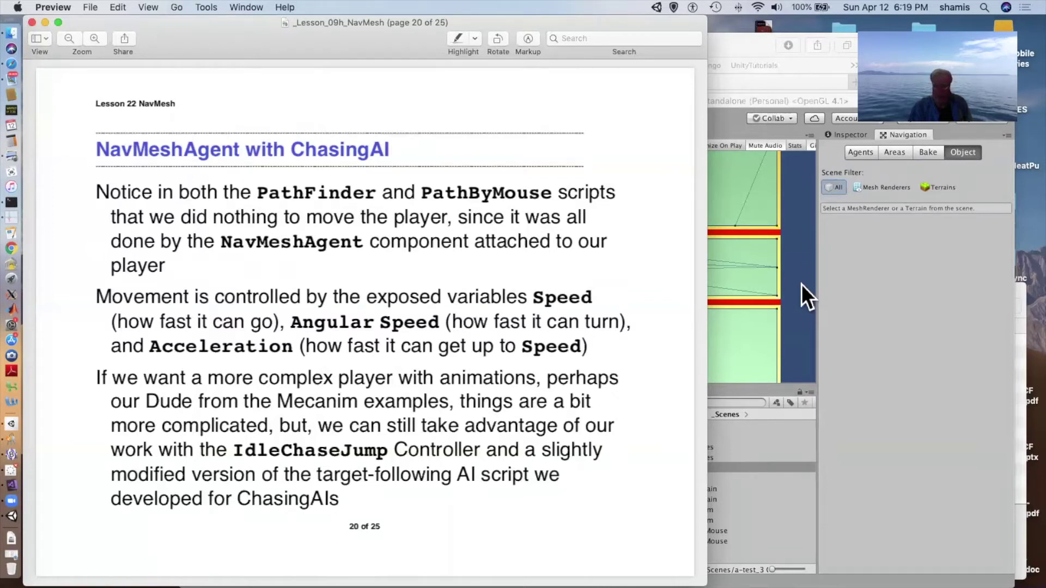
- Switch to Unity, open the a-test_4 On Terrain scene and frame Terrain1 to view its navmesh from above
left_click(791, 326)
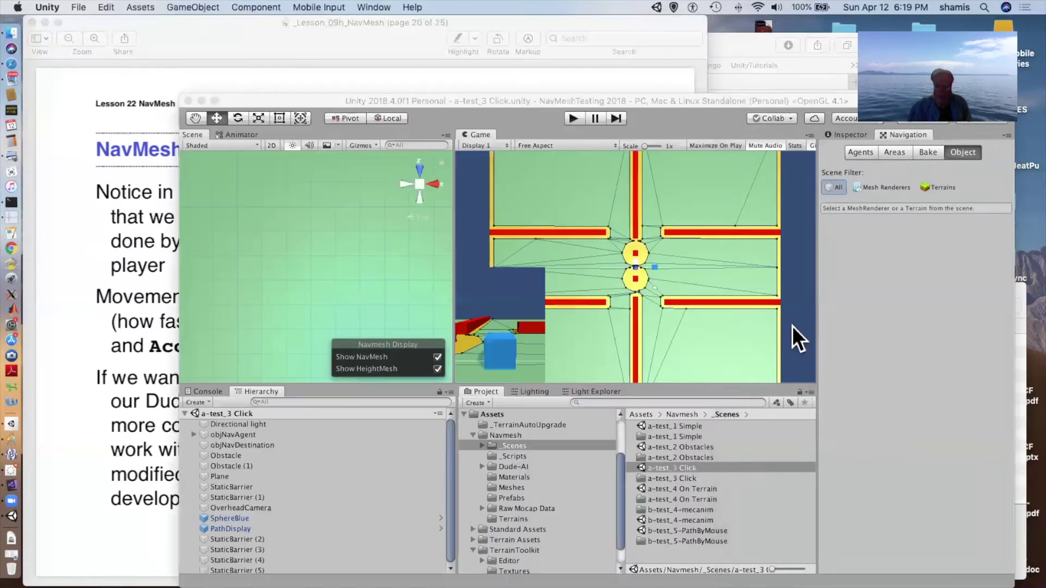
double_click(685, 488)
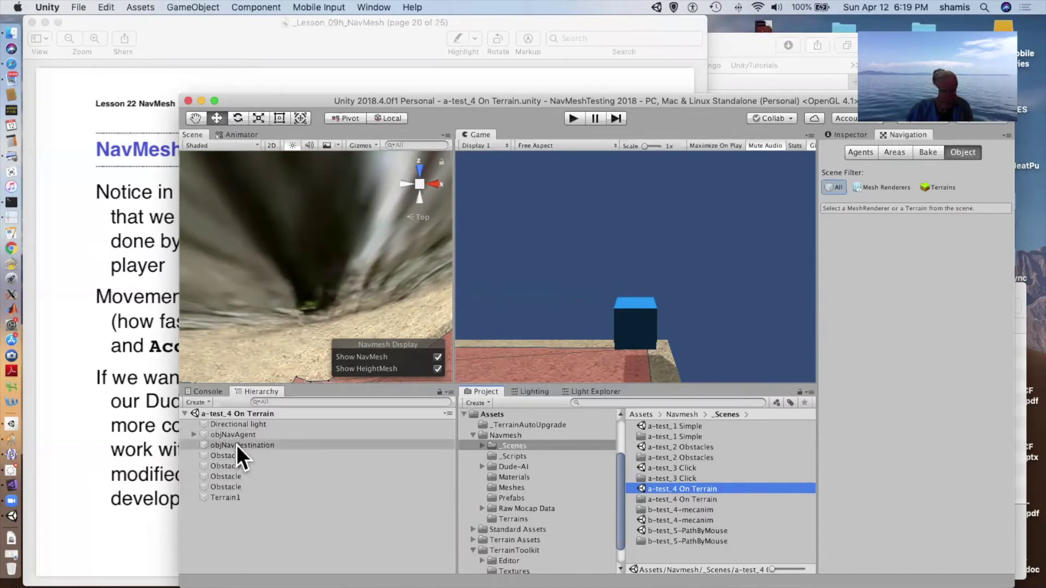
double_click(234, 495)
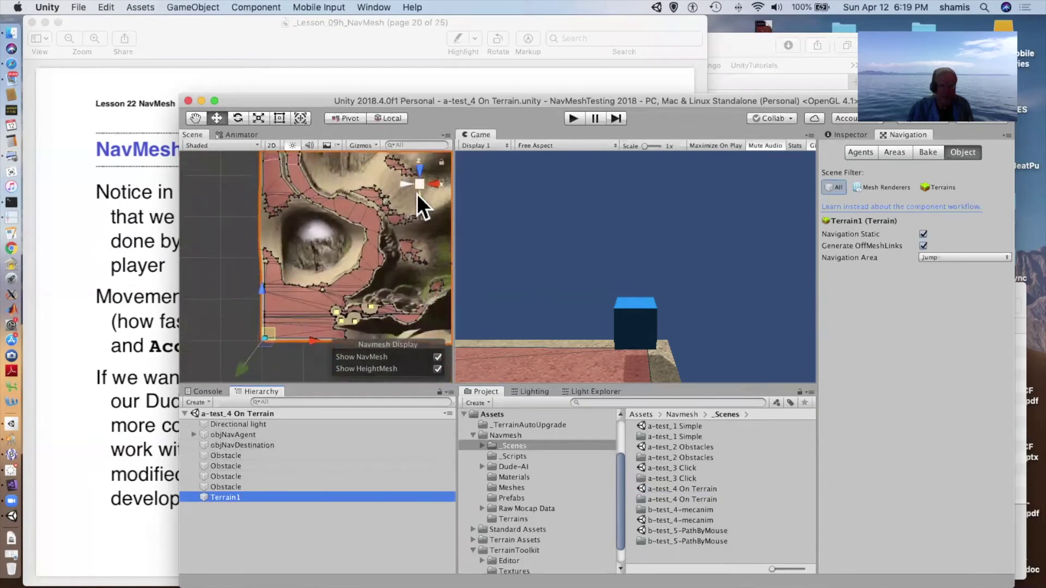
left_click_drag(416, 194, 414, 204, "alt")
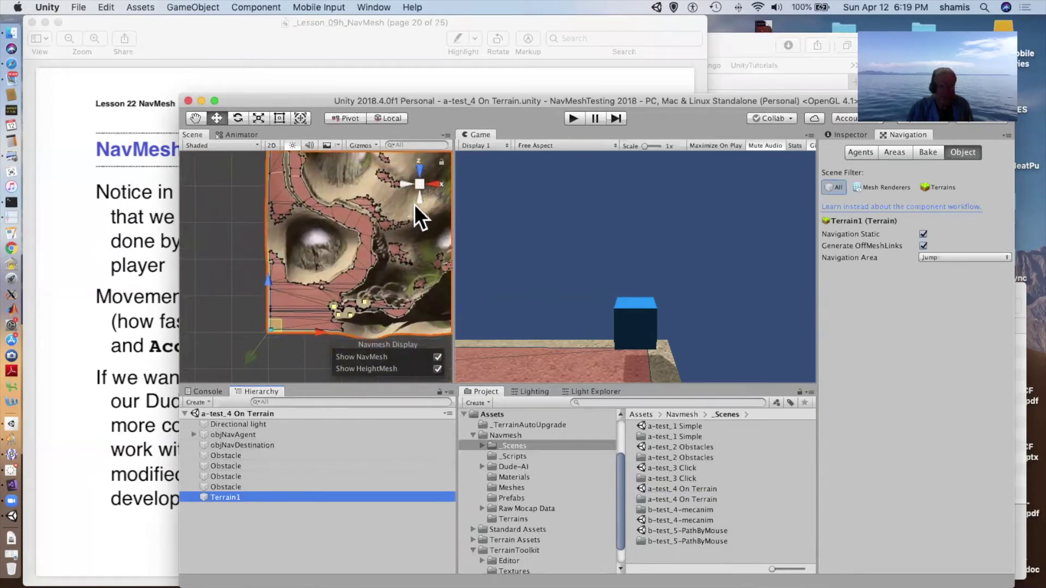